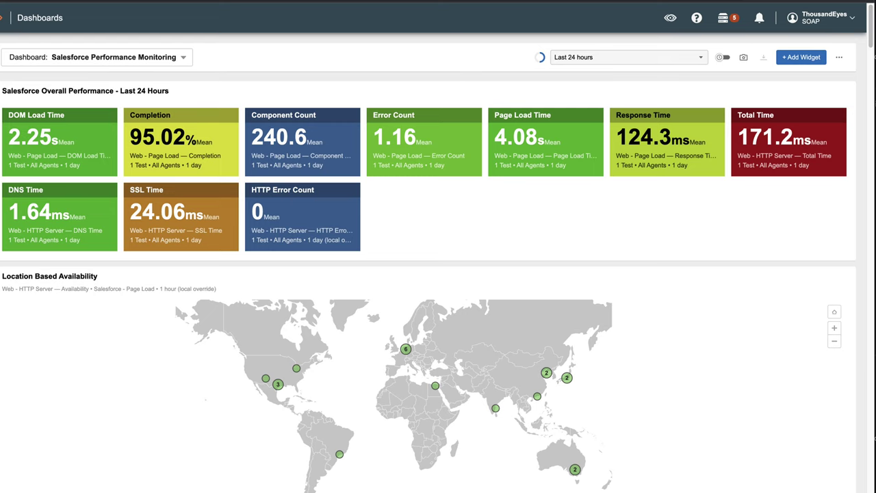
Open the dashboard selector and browse the list of dashboards.
click(164, 62)
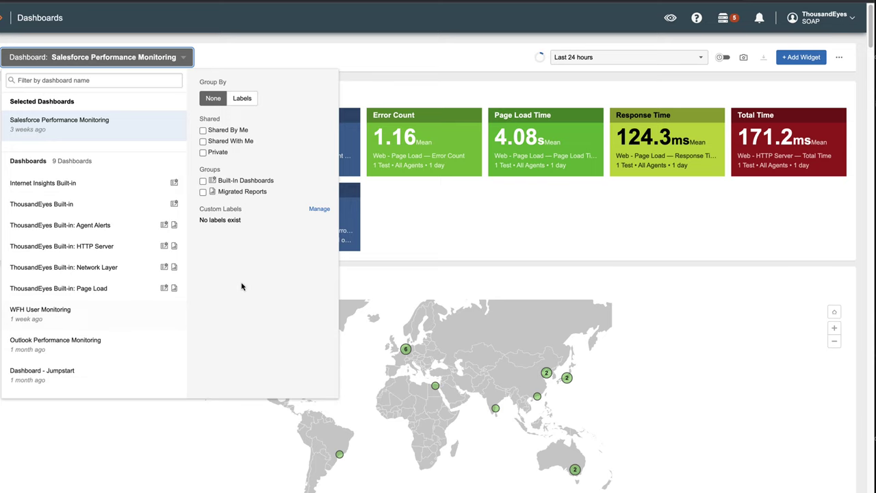
scroll(245, 205, down, 1)
scroll(239, 130, up, 2)
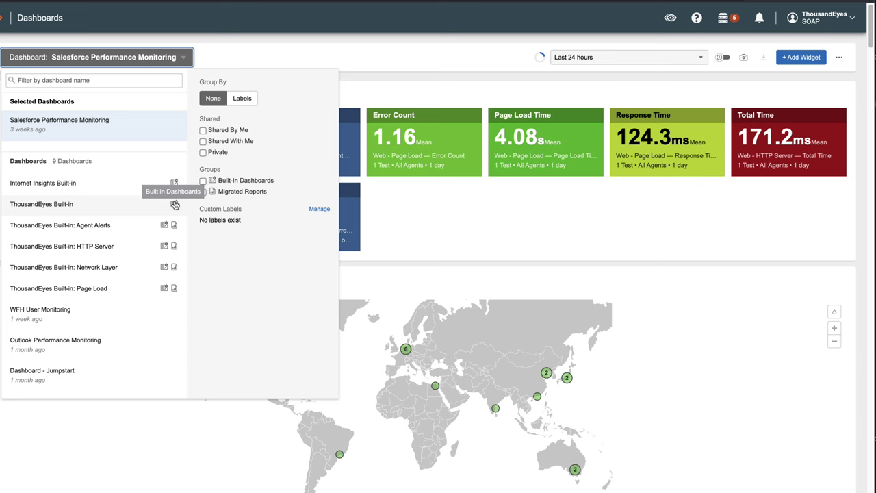
Switch to the WFH User Monitoring dashboard.
click(137, 326)
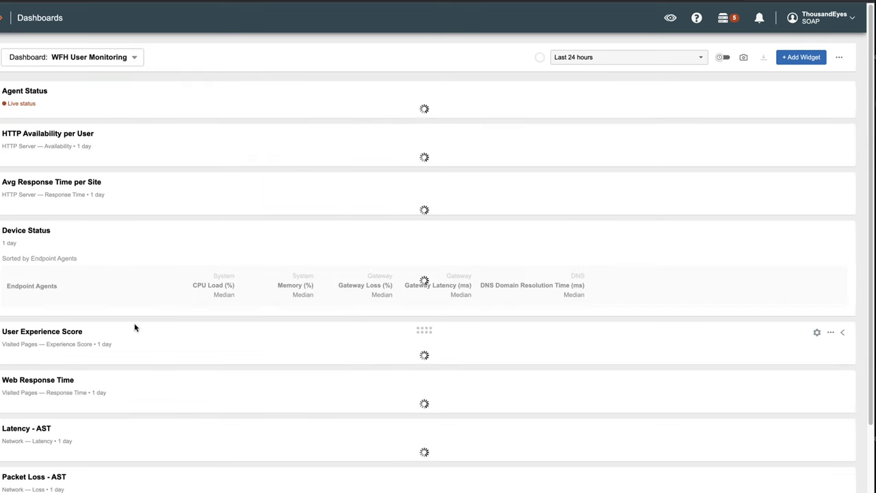
scroll(157, 305, down, 1)
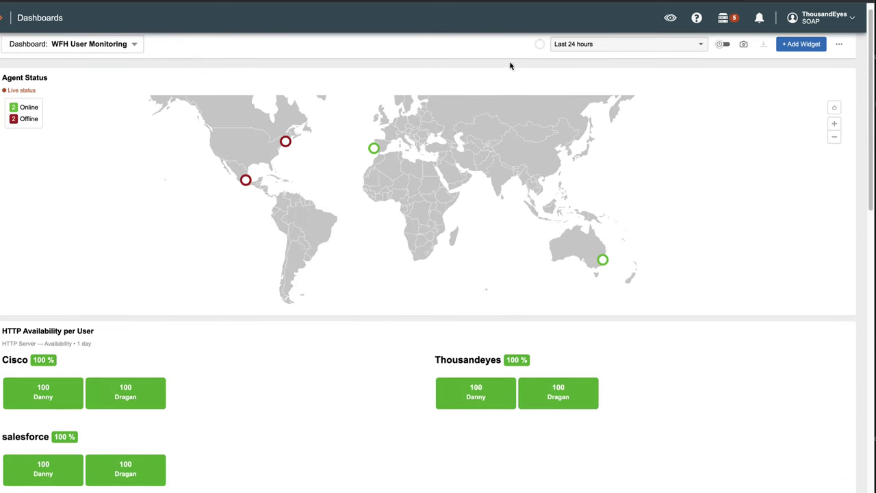
scroll(510, 66, up, 1)
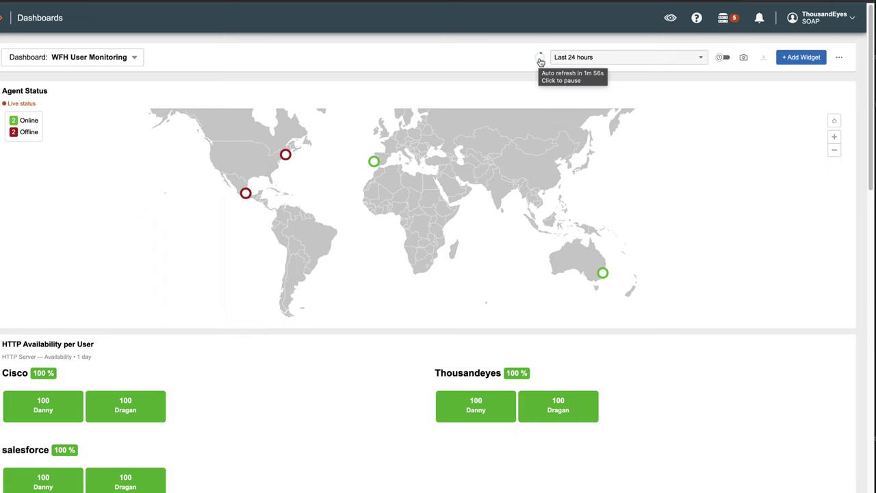
Apply a Last 6 hours time span to all widgets on the dashboard.
click(600, 62)
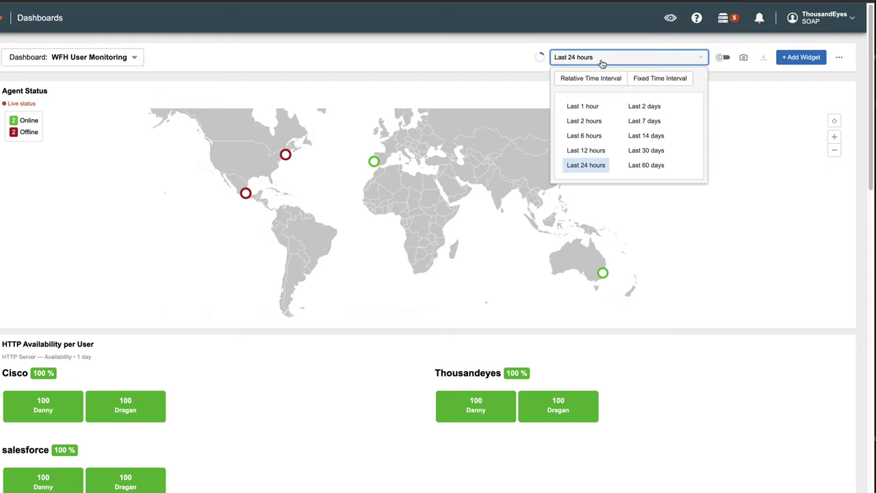
click(616, 52)
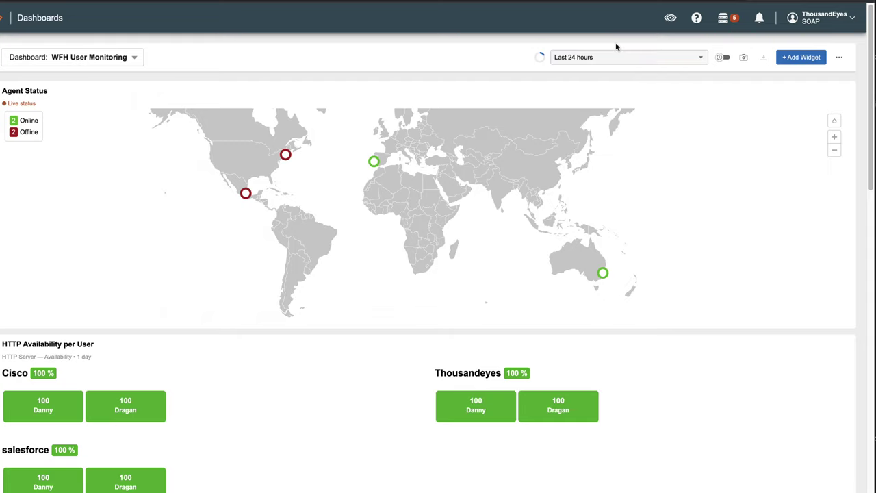
click(723, 59)
click(703, 63)
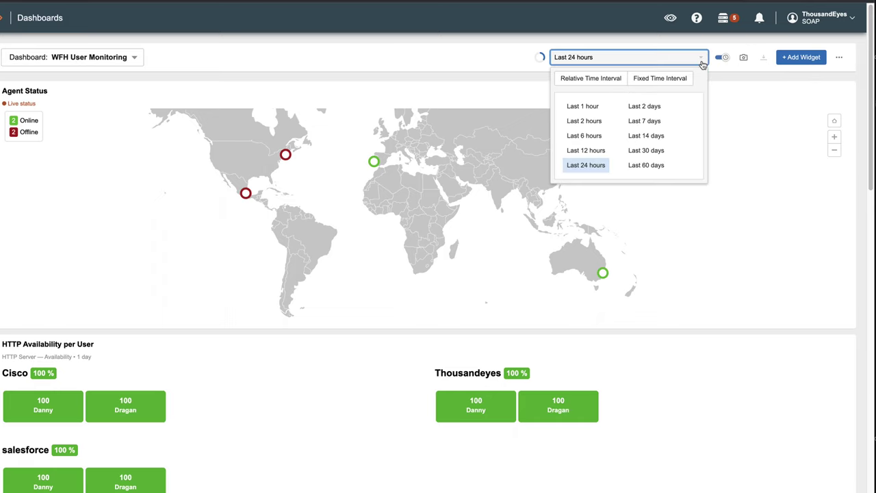
click(589, 136)
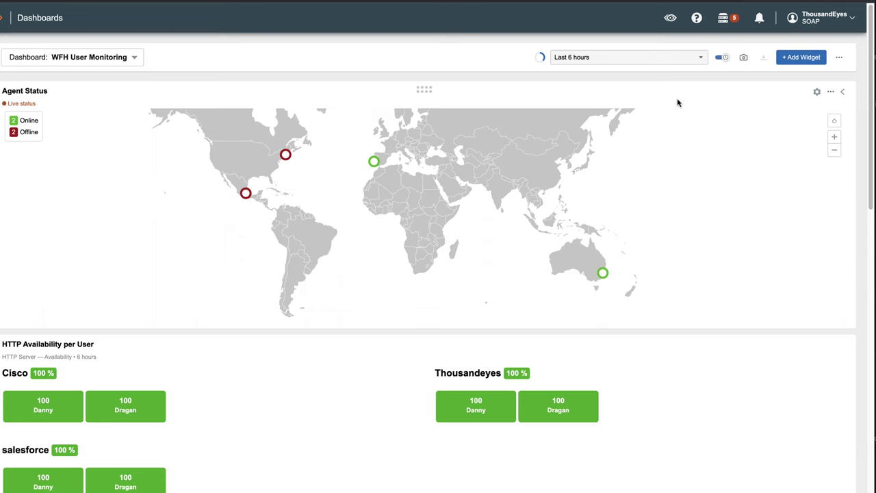
click(745, 59)
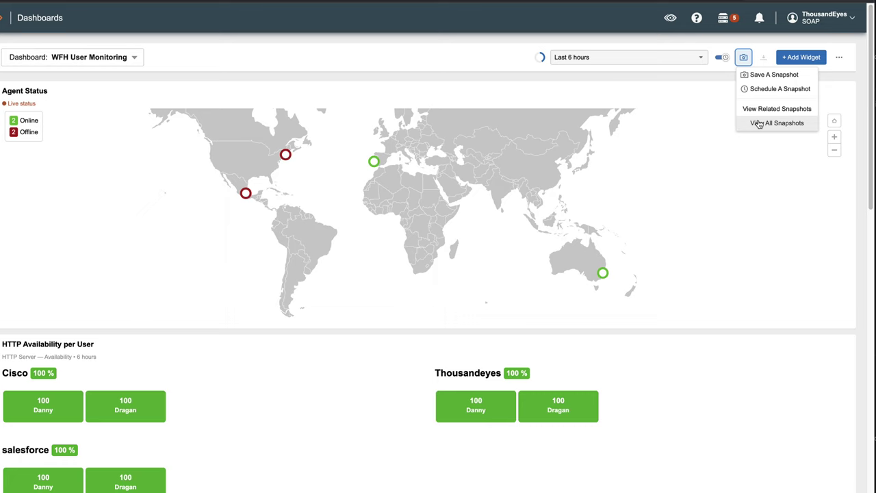
click(761, 73)
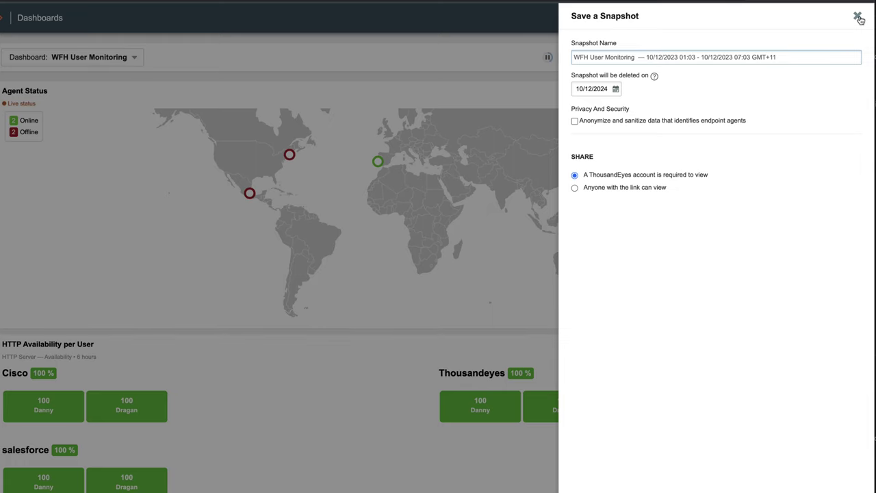
click(858, 17)
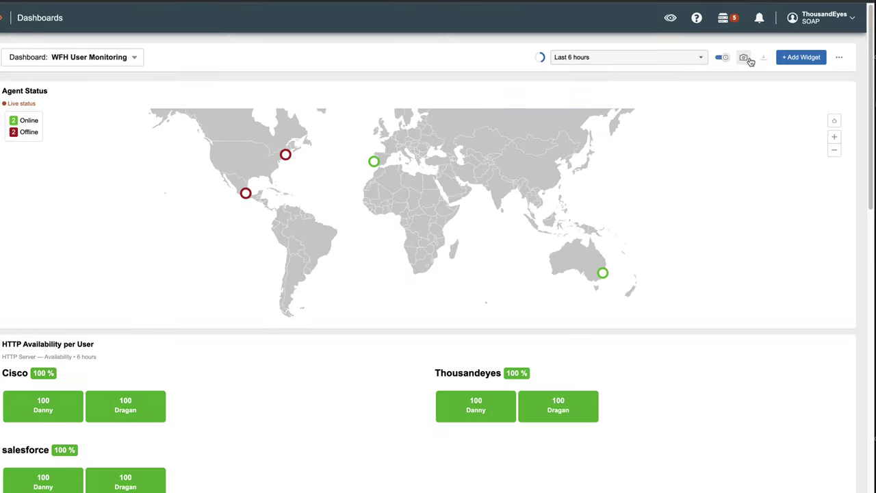
Start a new empty dashboard named Test from the dashboard actions menu.
click(795, 58)
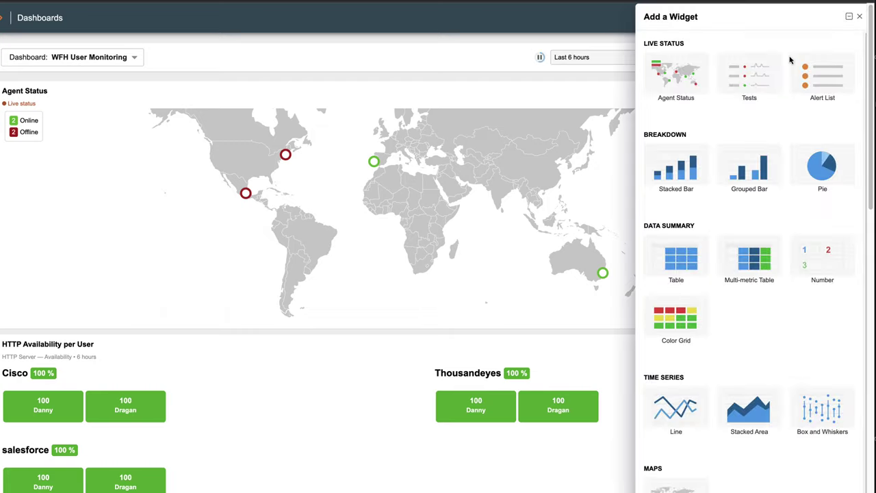
click(860, 17)
click(840, 58)
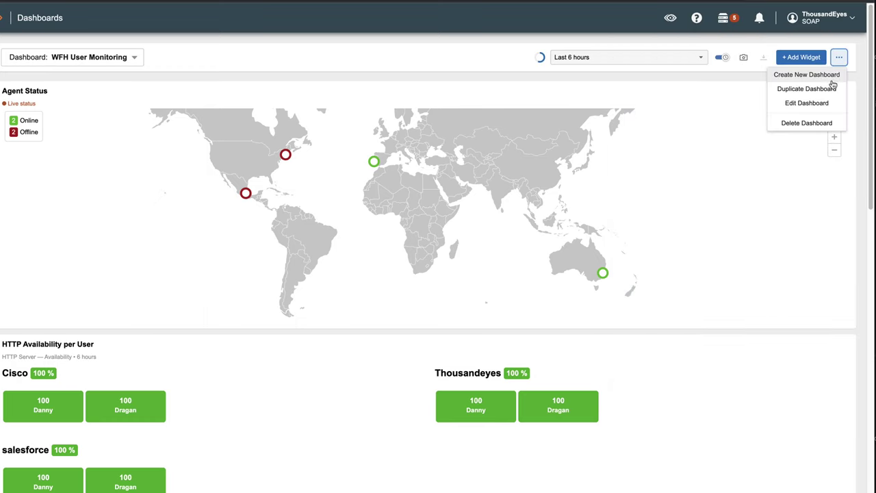
click(827, 104)
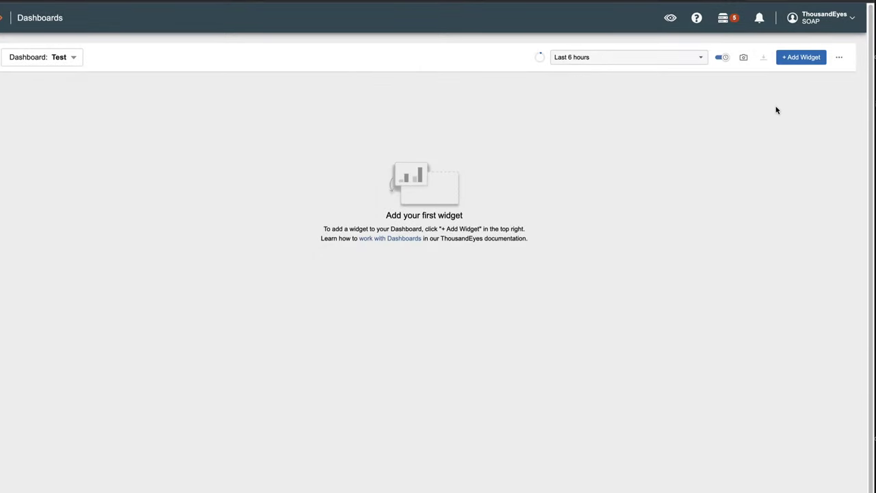
Add an Alert List widget and an Agent Status map widget to the Test dashboard.
click(811, 57)
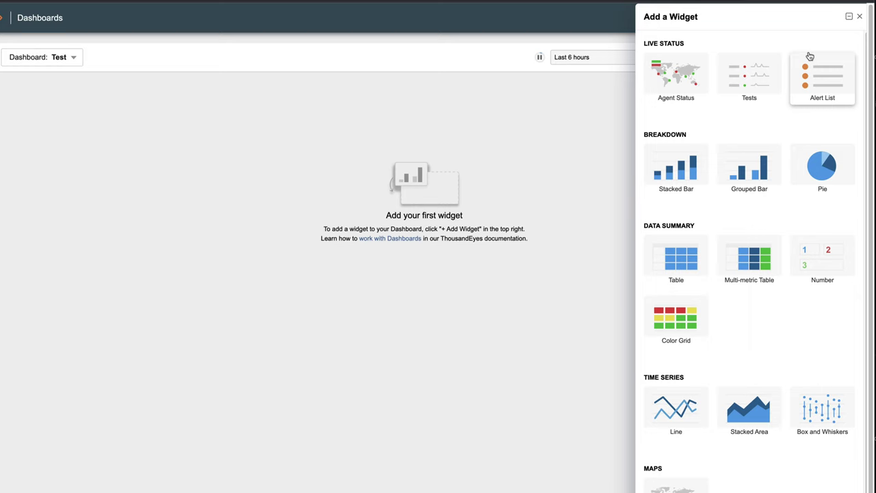
click(823, 84)
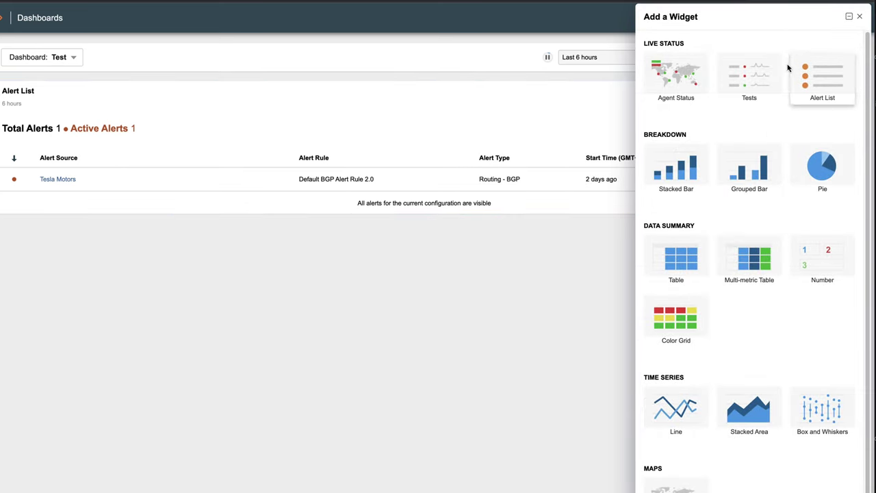
click(692, 89)
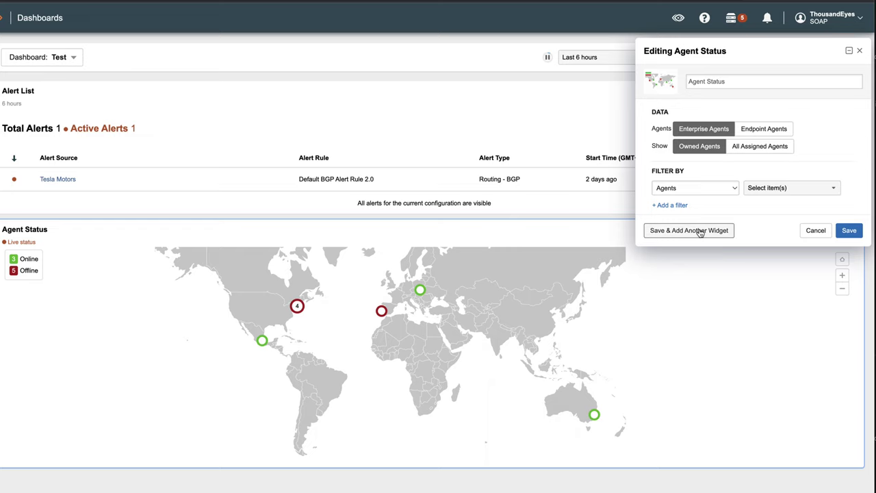
click(860, 51)
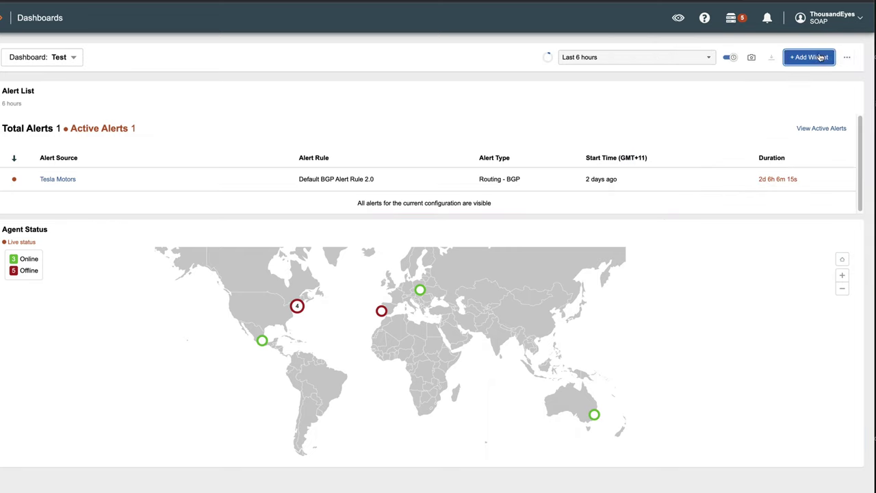
Add a Stacked Bar chart widget to the dashboard.
click(821, 57)
click(693, 172)
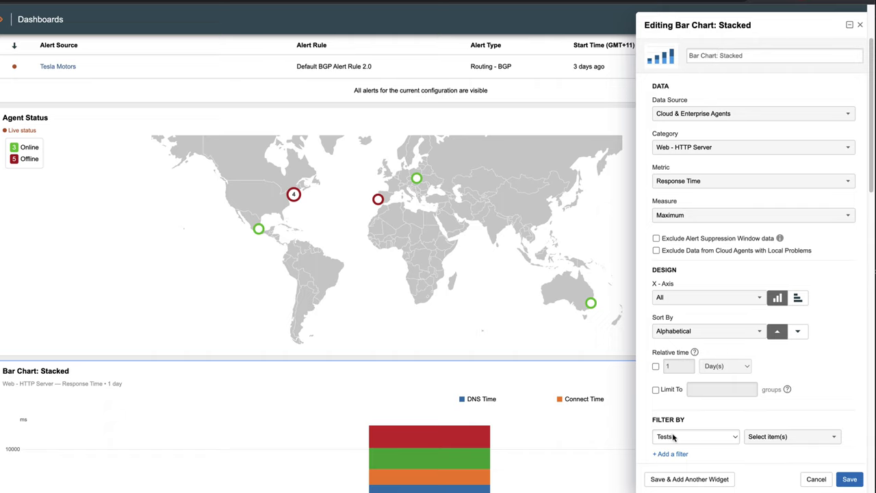
mouse_move(476, 442)
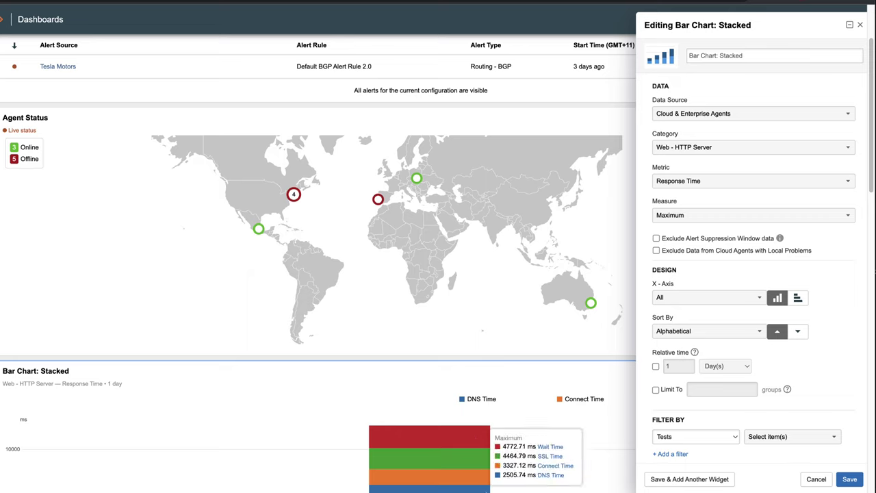
Add a Color Grid of HTTP server availability, 98th percentile, agents grouped by tests.
click(815, 45)
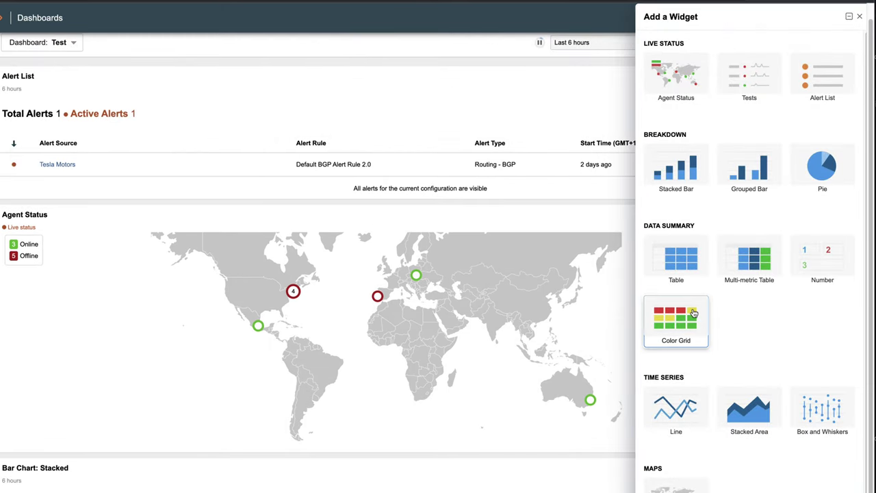
click(695, 315)
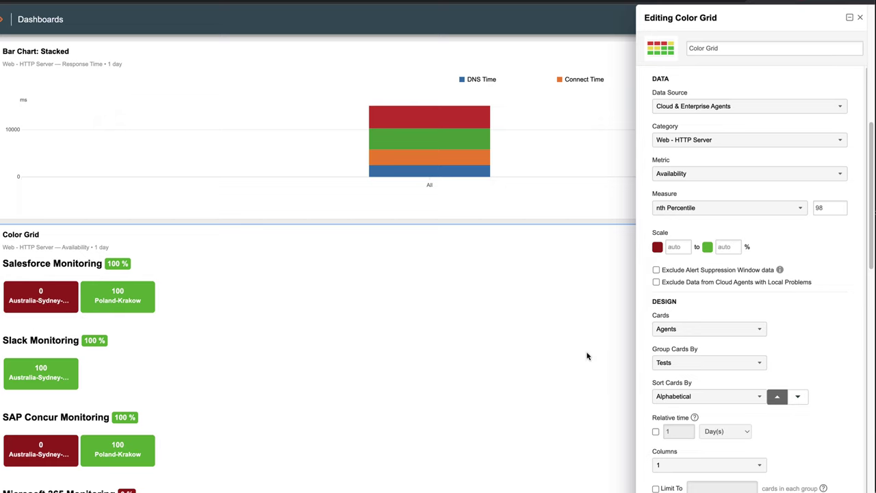
scroll(586, 357, down, 1)
scroll(586, 357, down, 5)
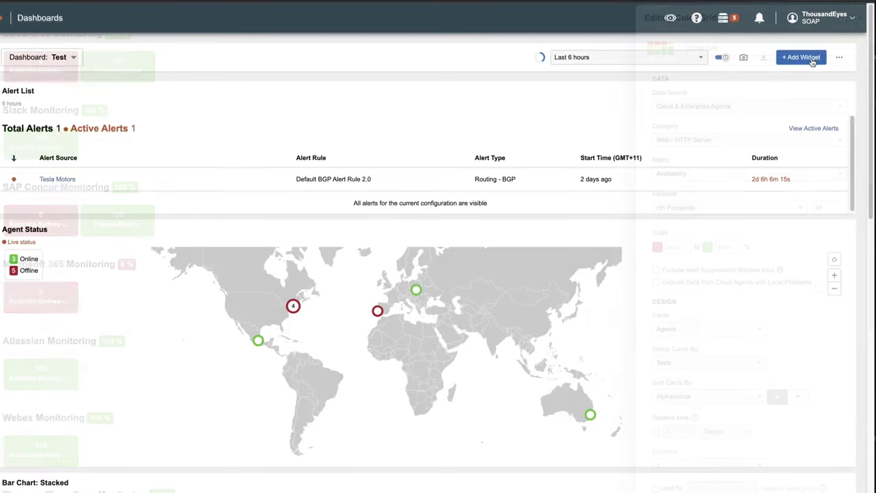
Add Number widgets for HTTP availability and endpoint CPU, memory, gateway latency and loss.
click(802, 56)
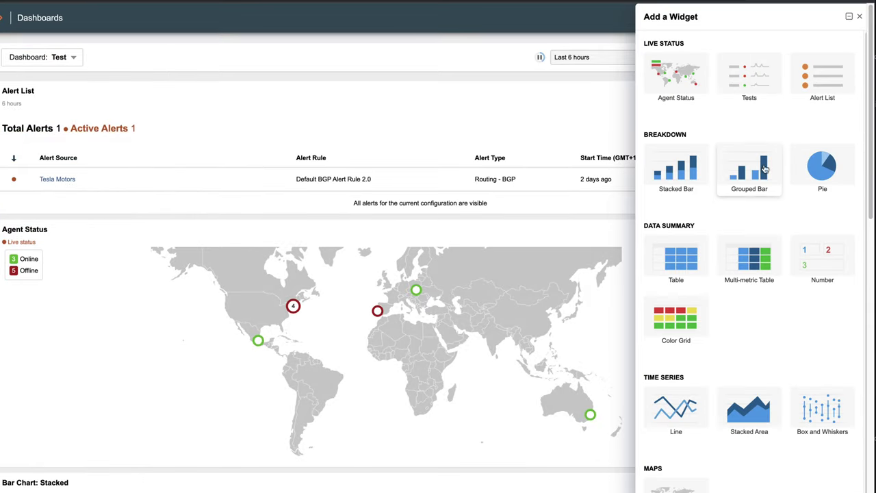
click(823, 259)
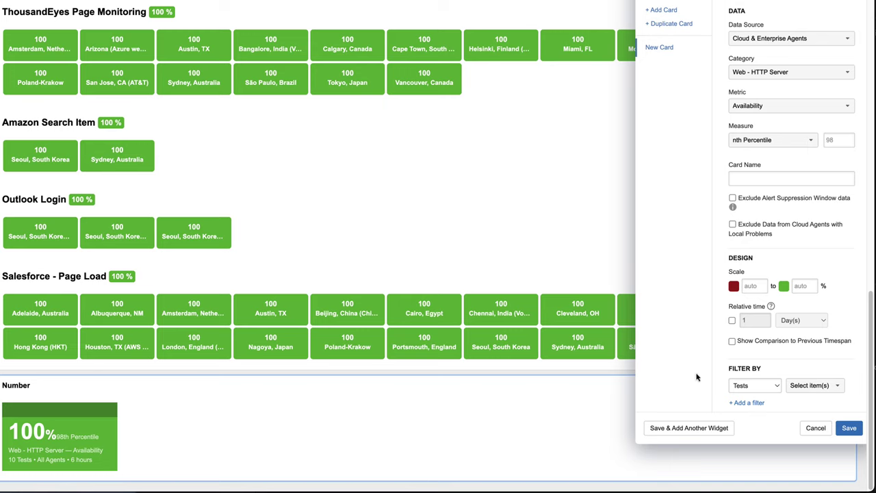
click(855, 432)
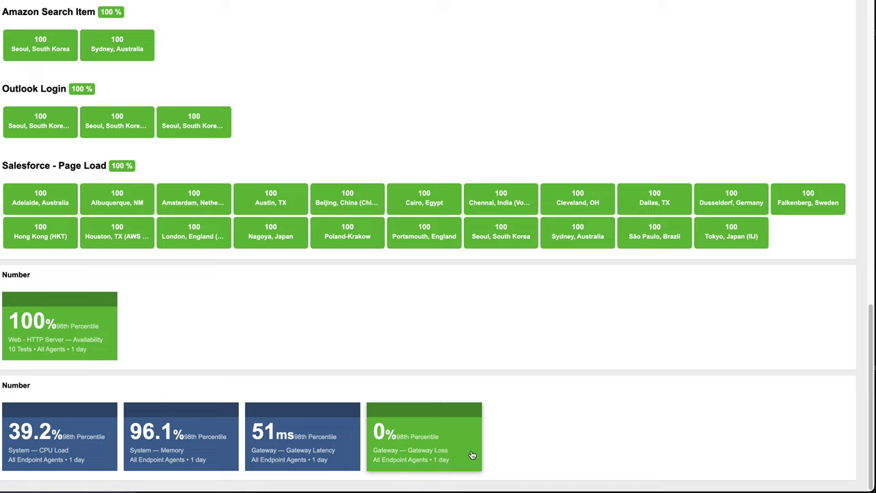
scroll(491, 391, up, 15)
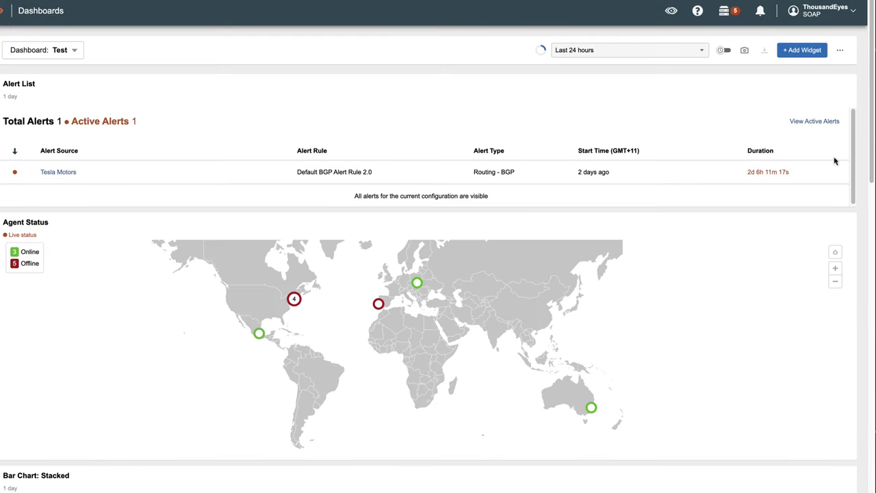
Add a multi-metric table of per-agent HTTP availability and response time.
click(816, 54)
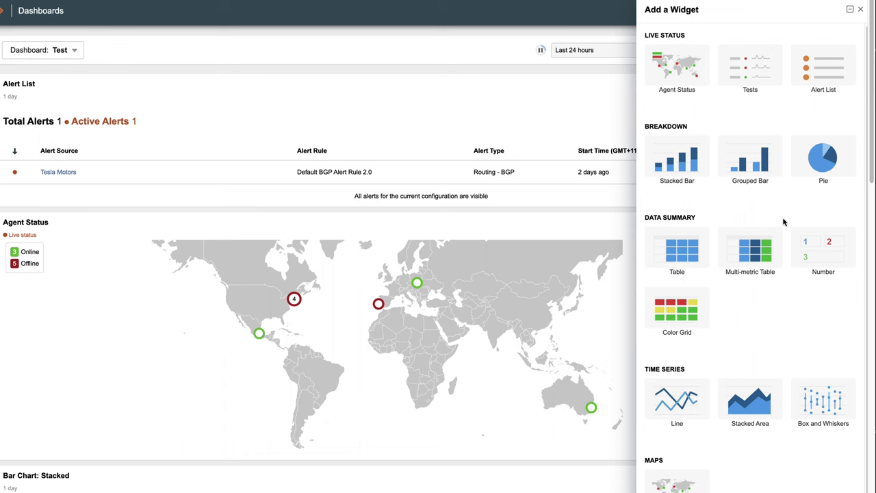
click(754, 253)
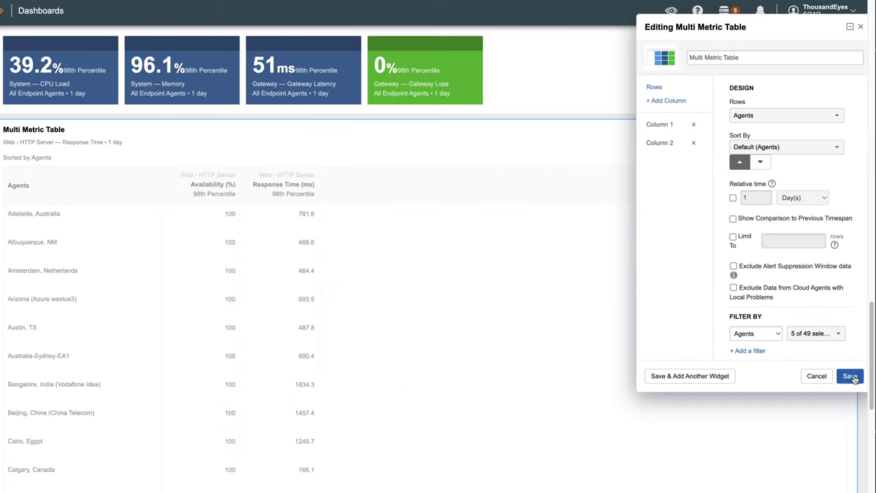
click(850, 376)
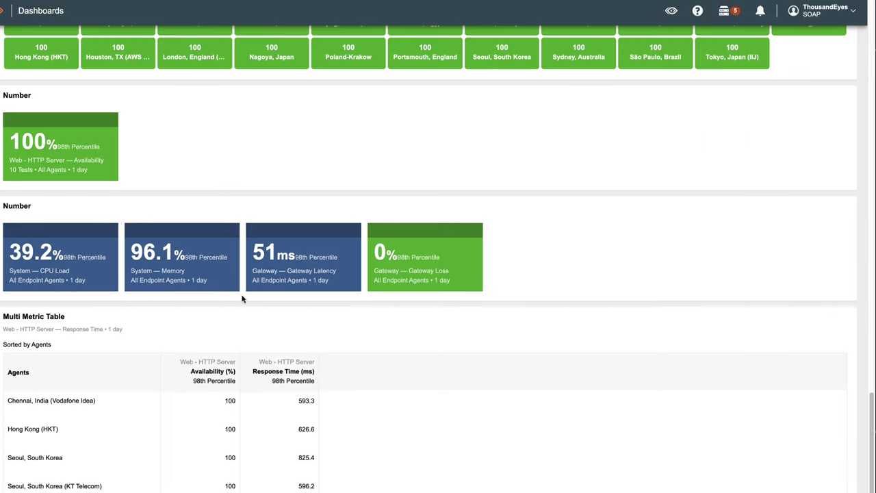
mouse_move(255, 408)
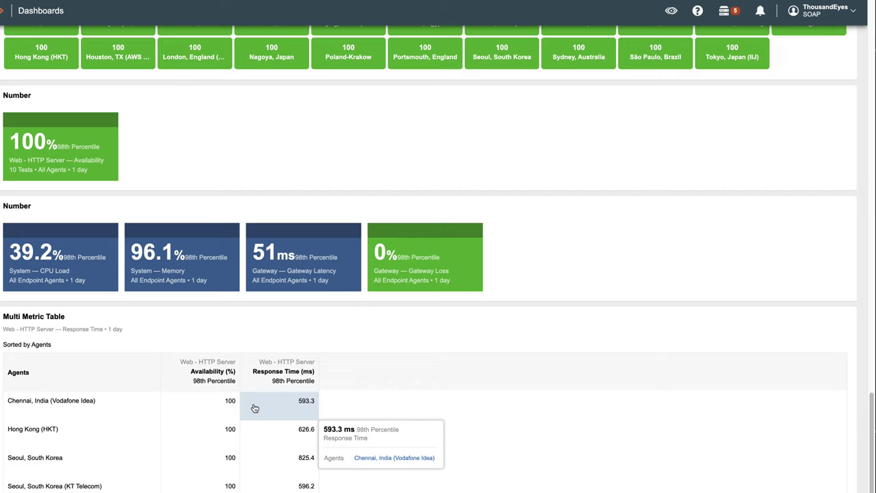
mouse_move(254, 457)
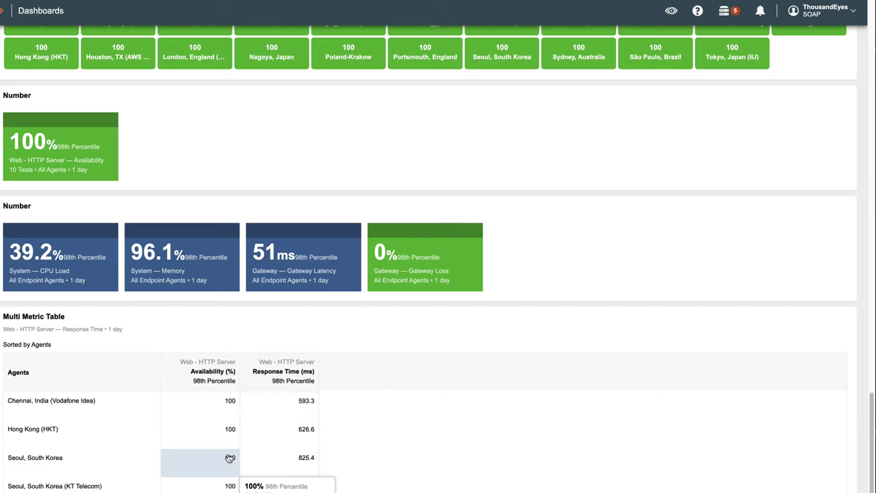
mouse_move(226, 422)
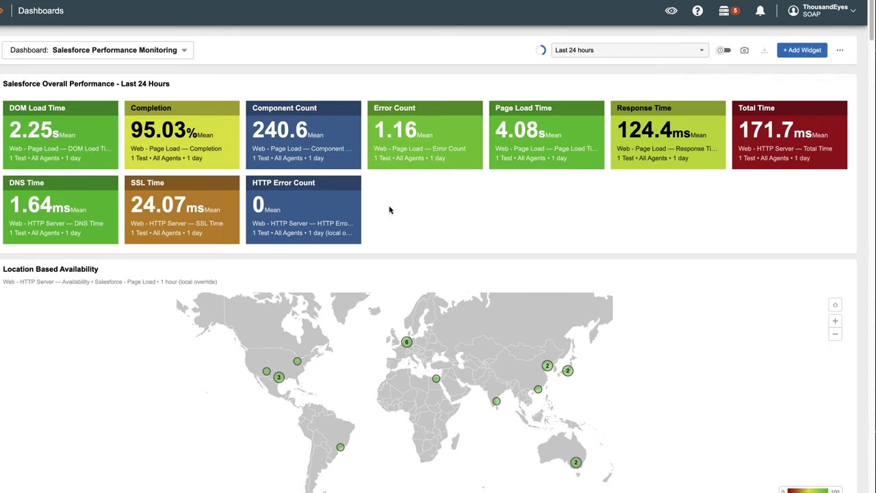
scroll(475, 227, down, 1)
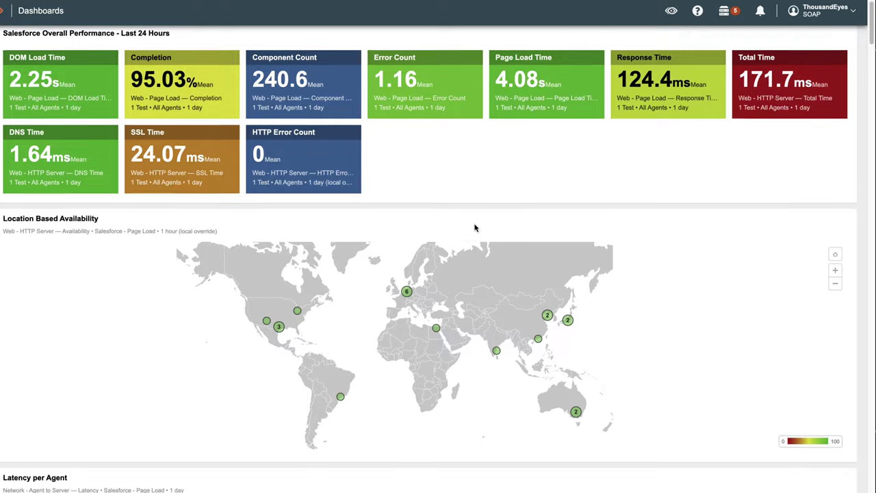
mouse_move(409, 292)
mouse_move(279, 331)
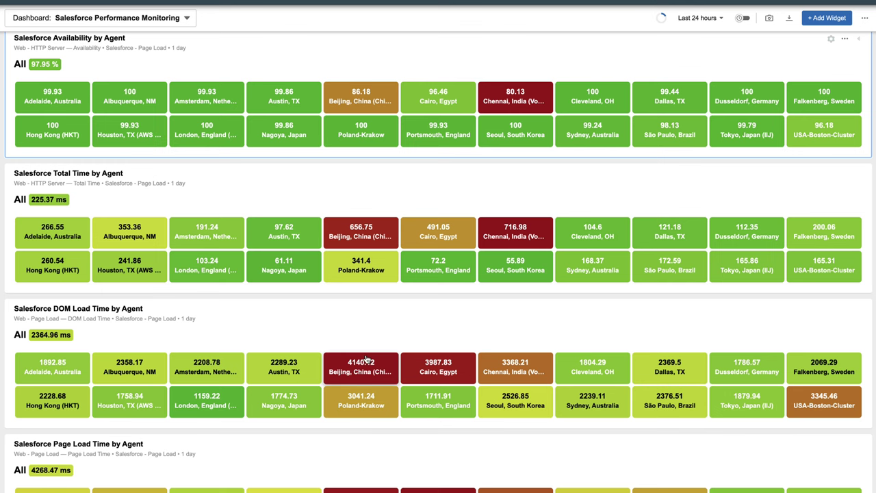
scroll(321, 343, down, 2)
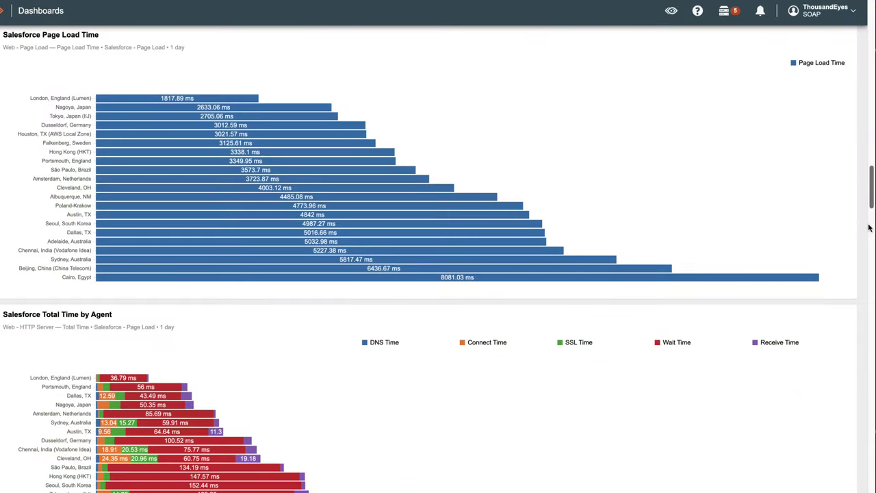
scroll(870, 214, down, 2)
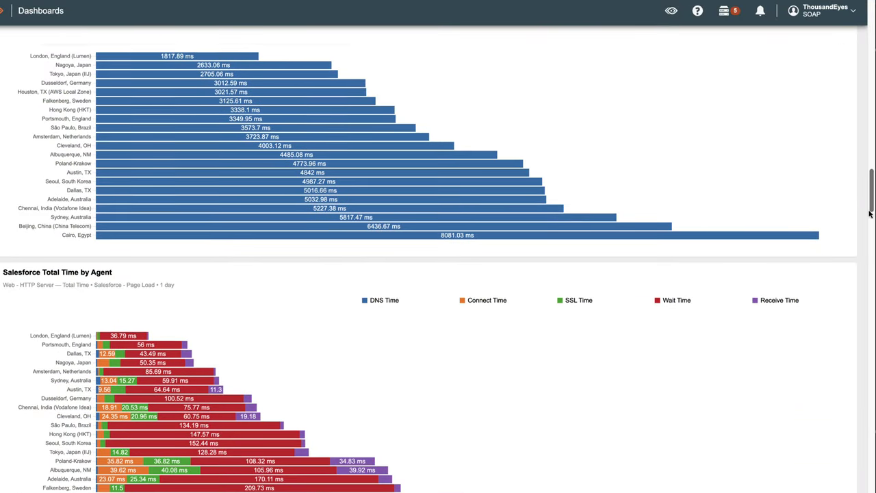